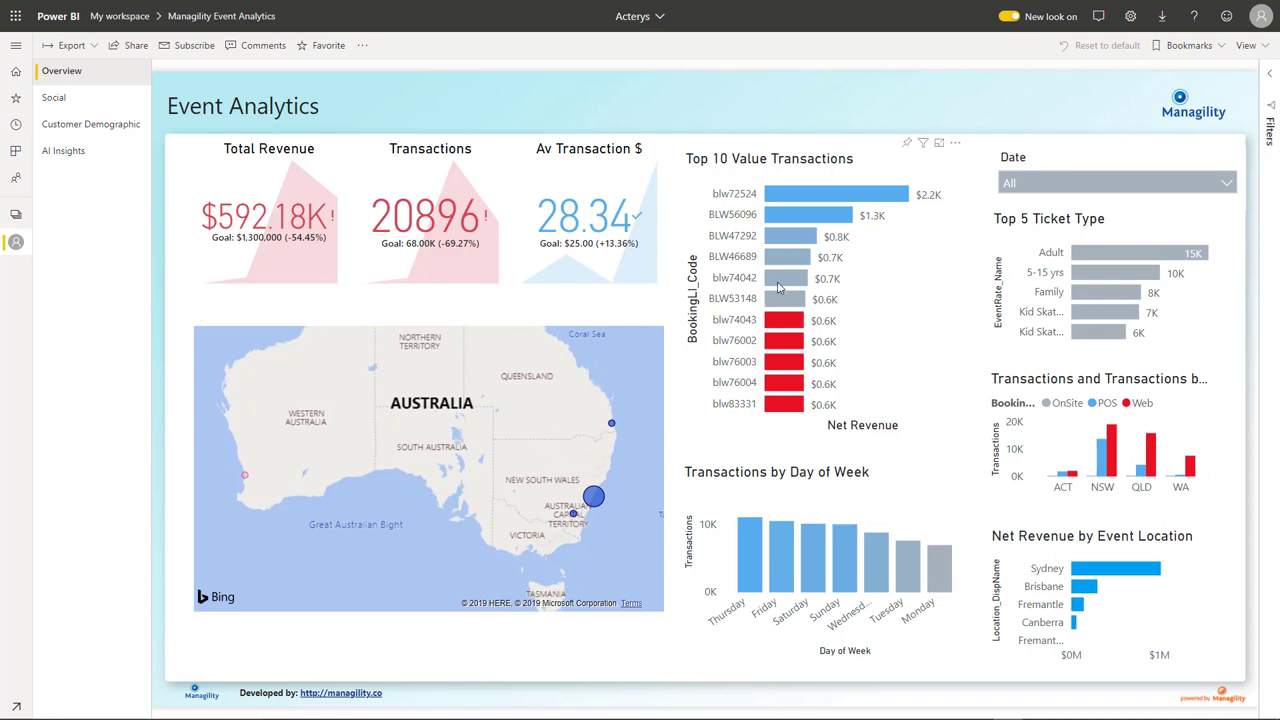
Focus the Overview page on Sydney, showing $526.12K revenue, 16672 transactions and 31.56 average.
mouse_move(778, 288)
Select and then deselect the Sydney bar, restoring the $592.18K and 20896-transaction totals.
left_click(1116, 574)
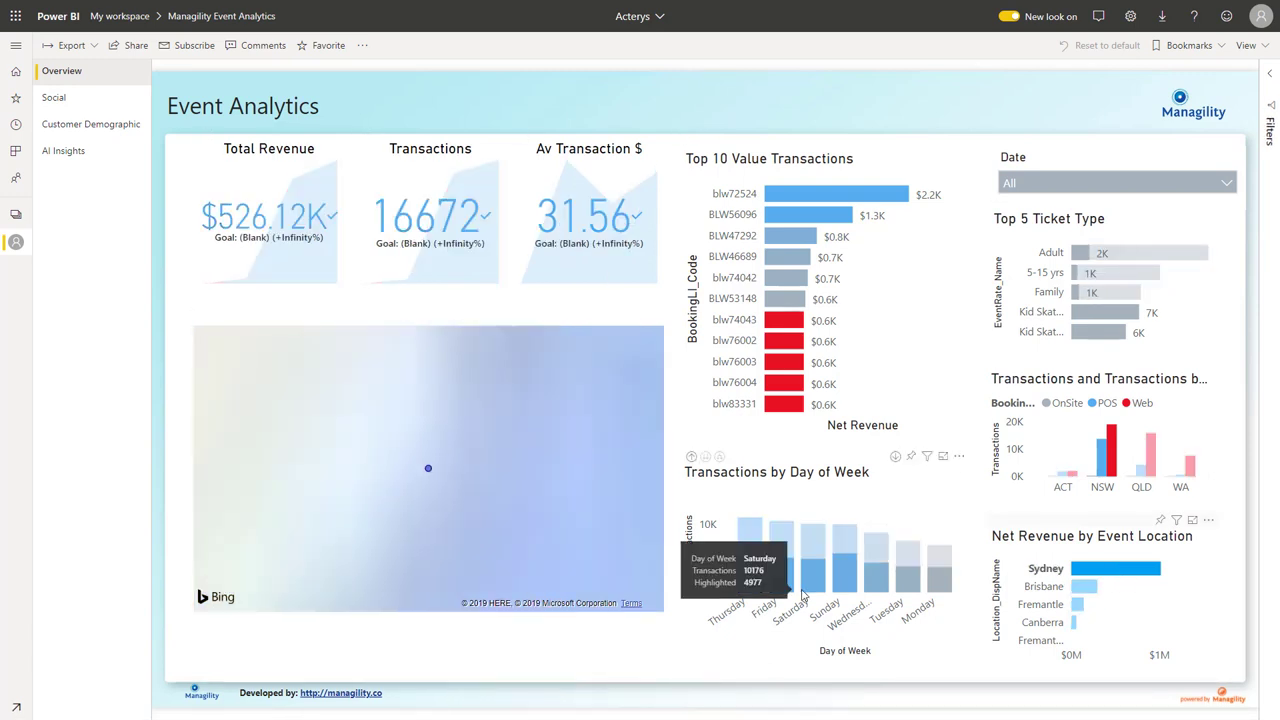
left_click(1149, 612)
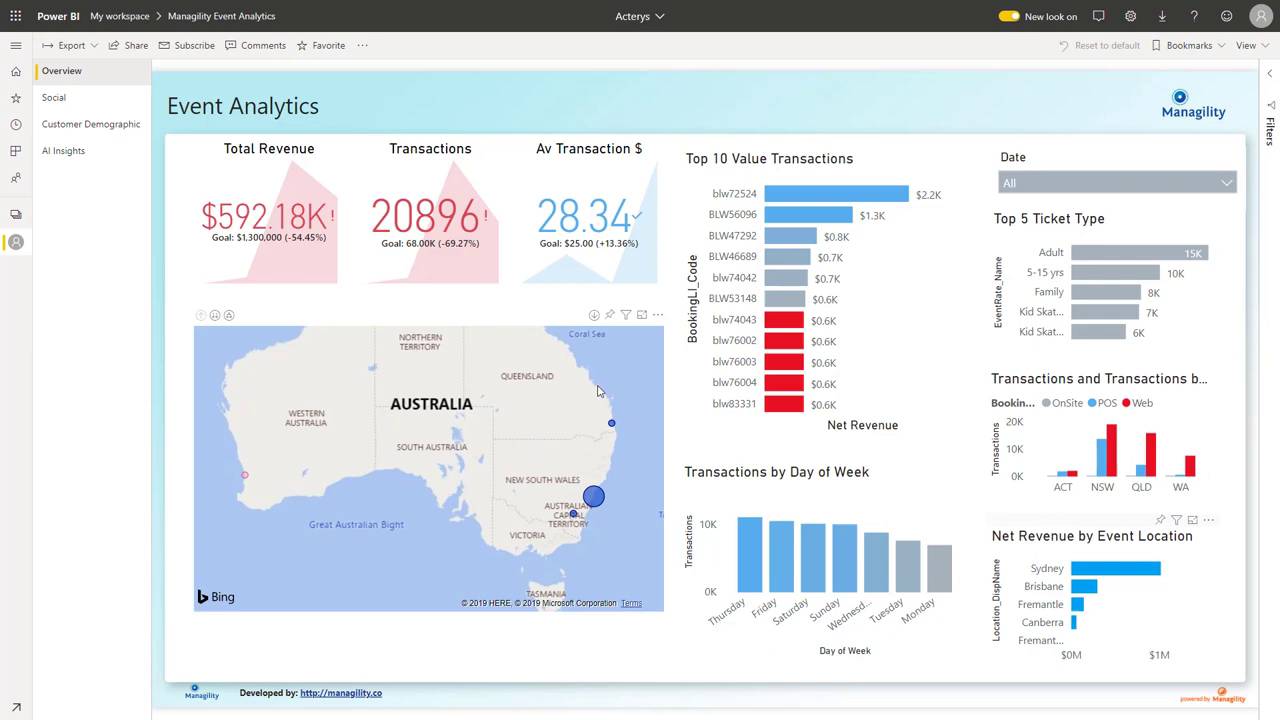
Enable map drill mode, drill into the Sydney bubble, then zoom and centre on its suburbs.
left_click(594, 315)
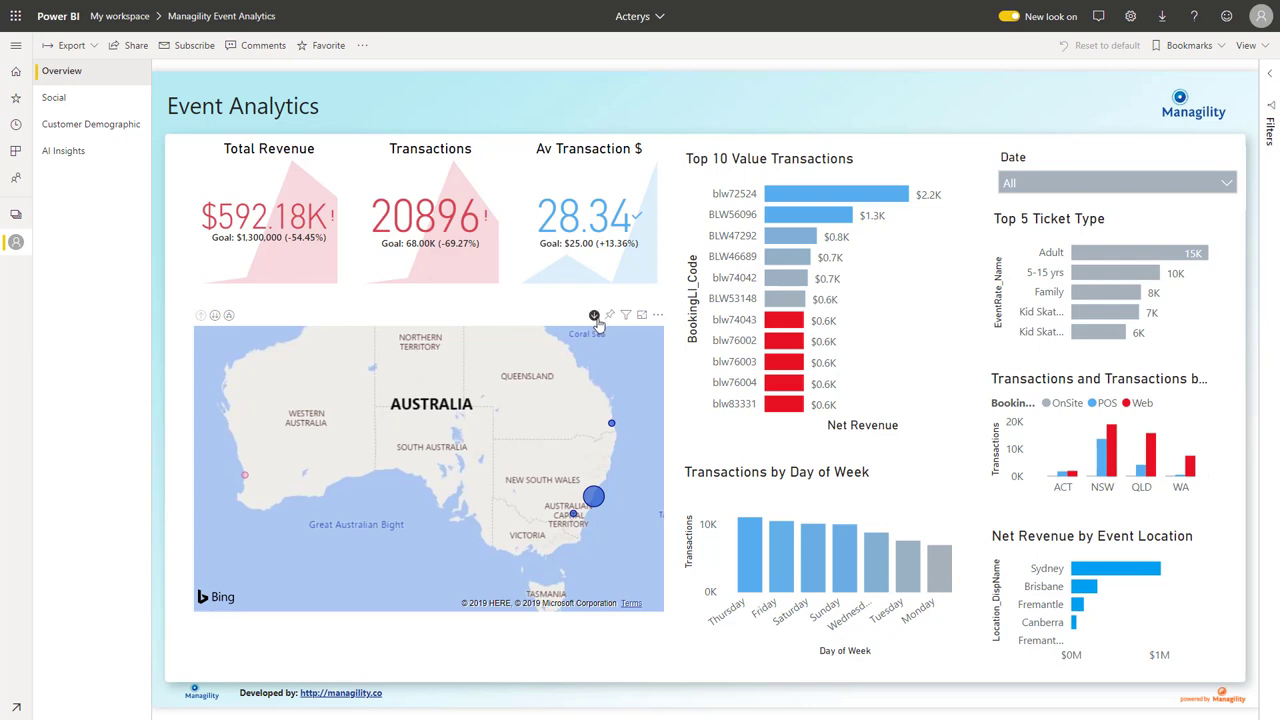
left_click(595, 506)
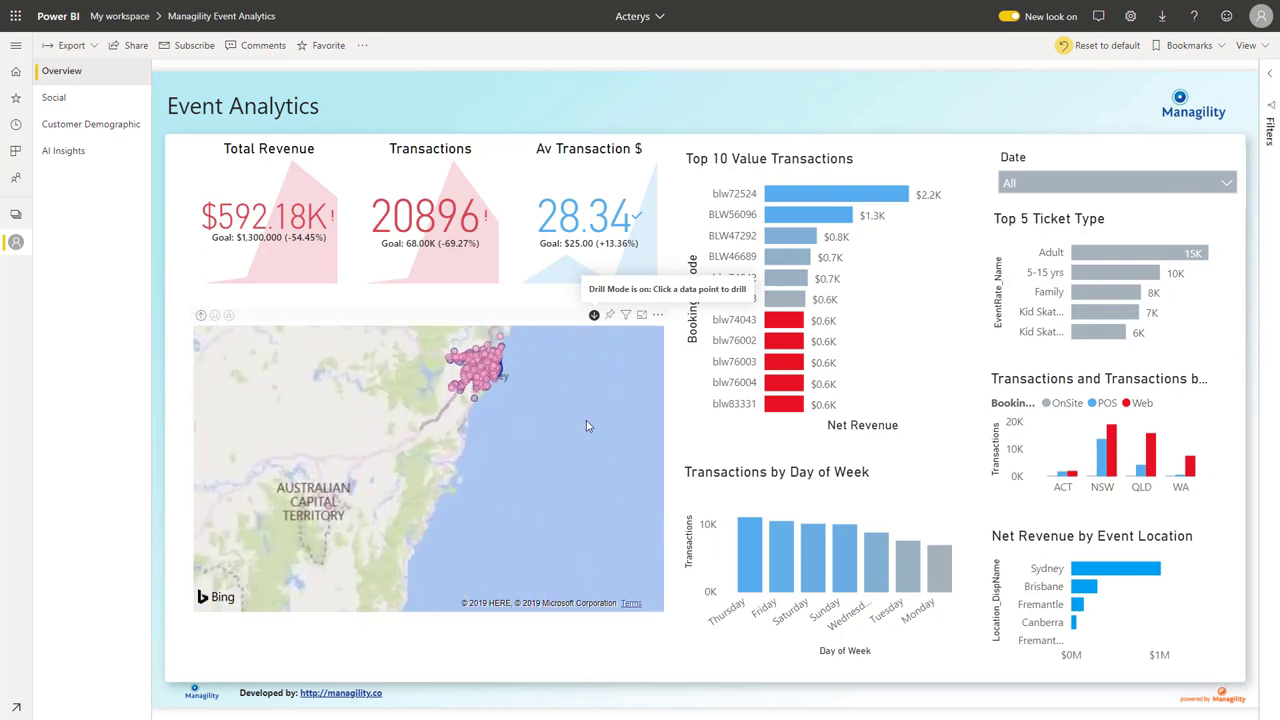
scroll(586, 426, "up", 3)
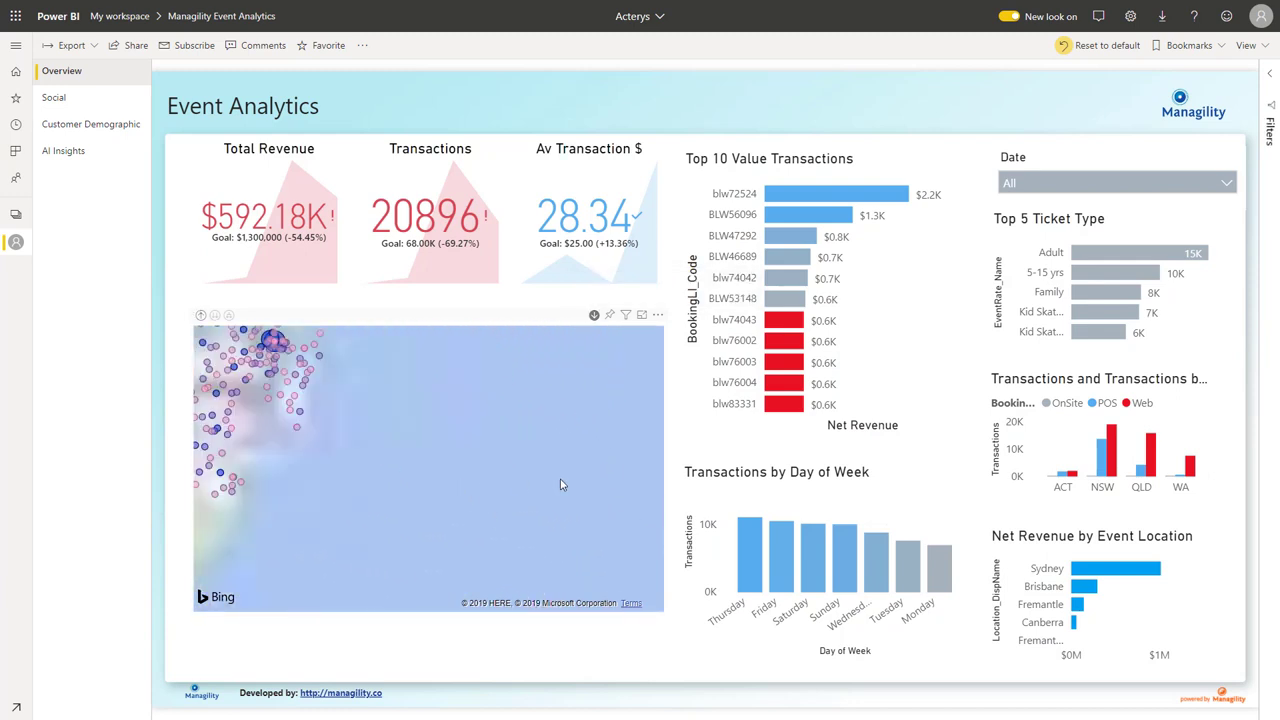
left_click_drag(347, 359, 515, 387)
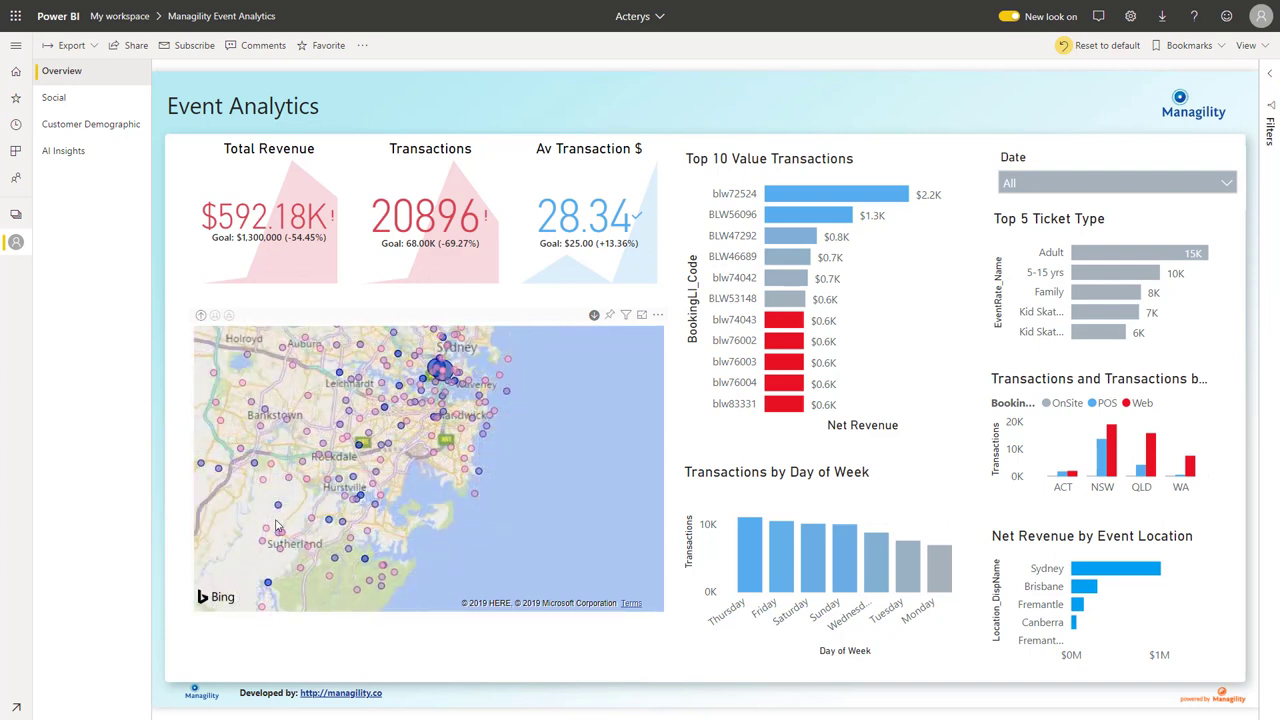
scroll(449, 370, "up", 2)
right_click(462, 383)
left_click(457, 342)
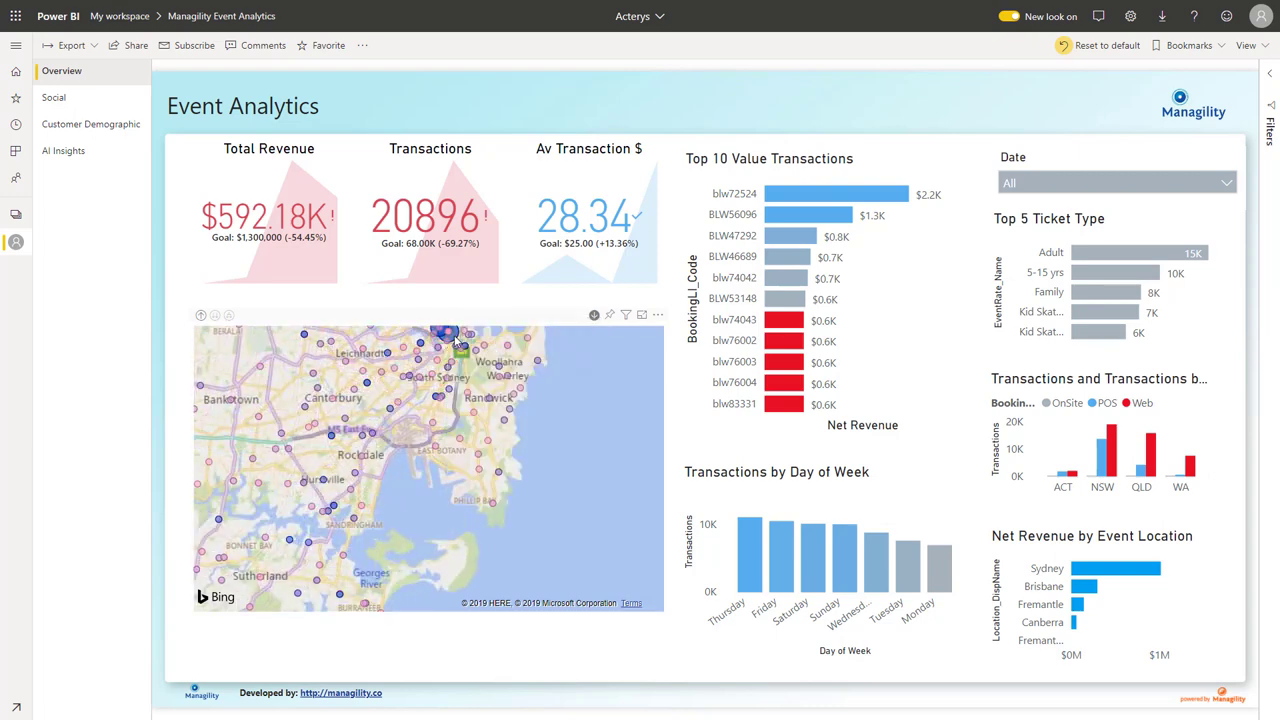
right_click(455, 336)
left_click(488, 358)
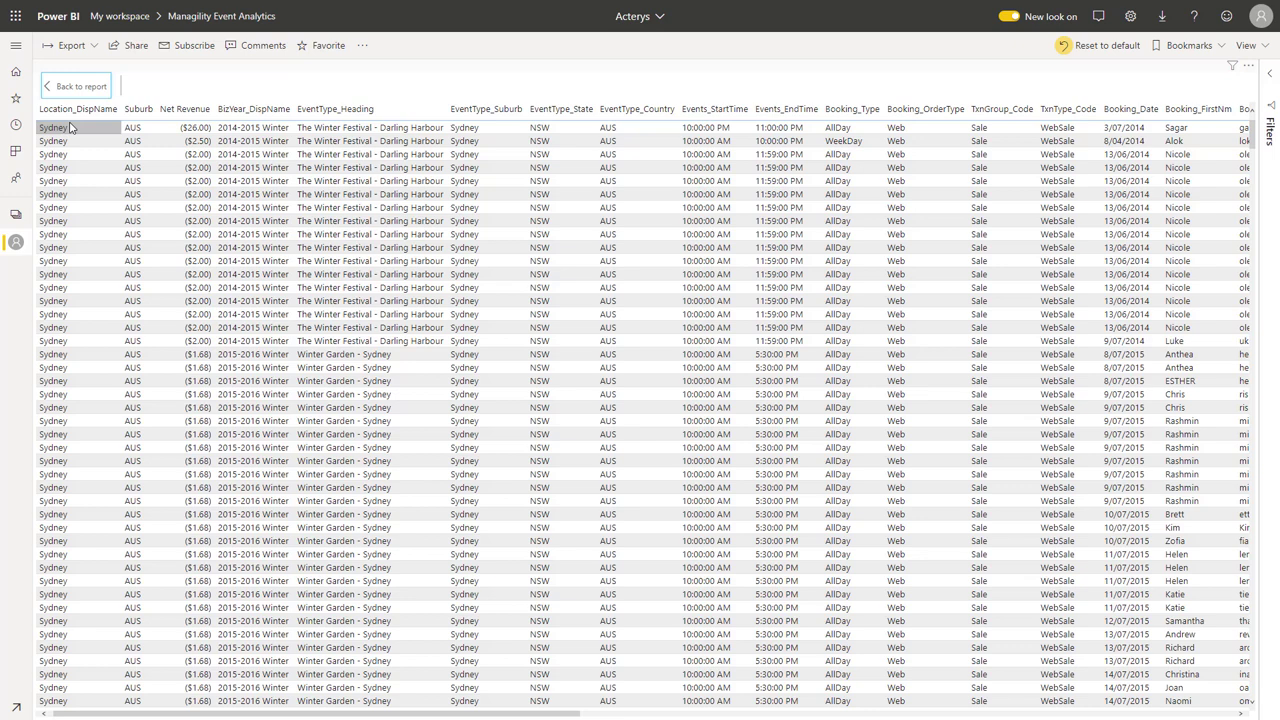
left_click(53, 94)
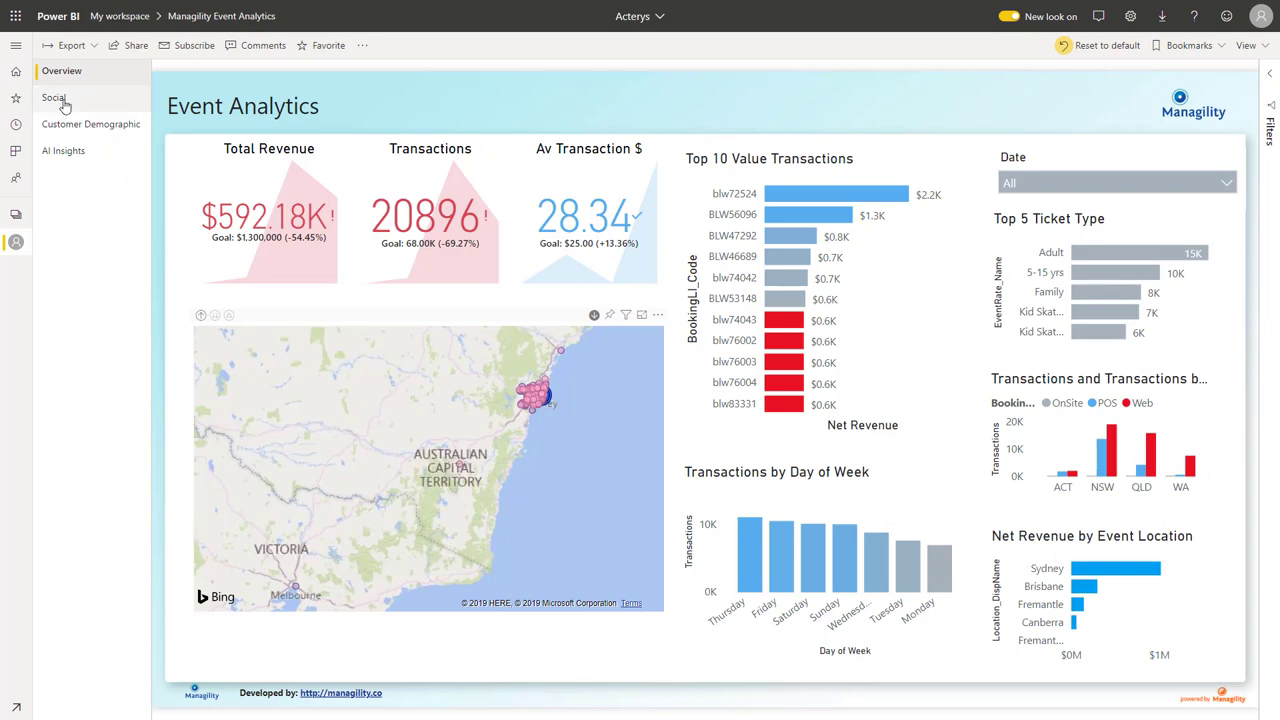
Open the Social page and search the Search Posts list for 'bea'.
left_click(66, 104)
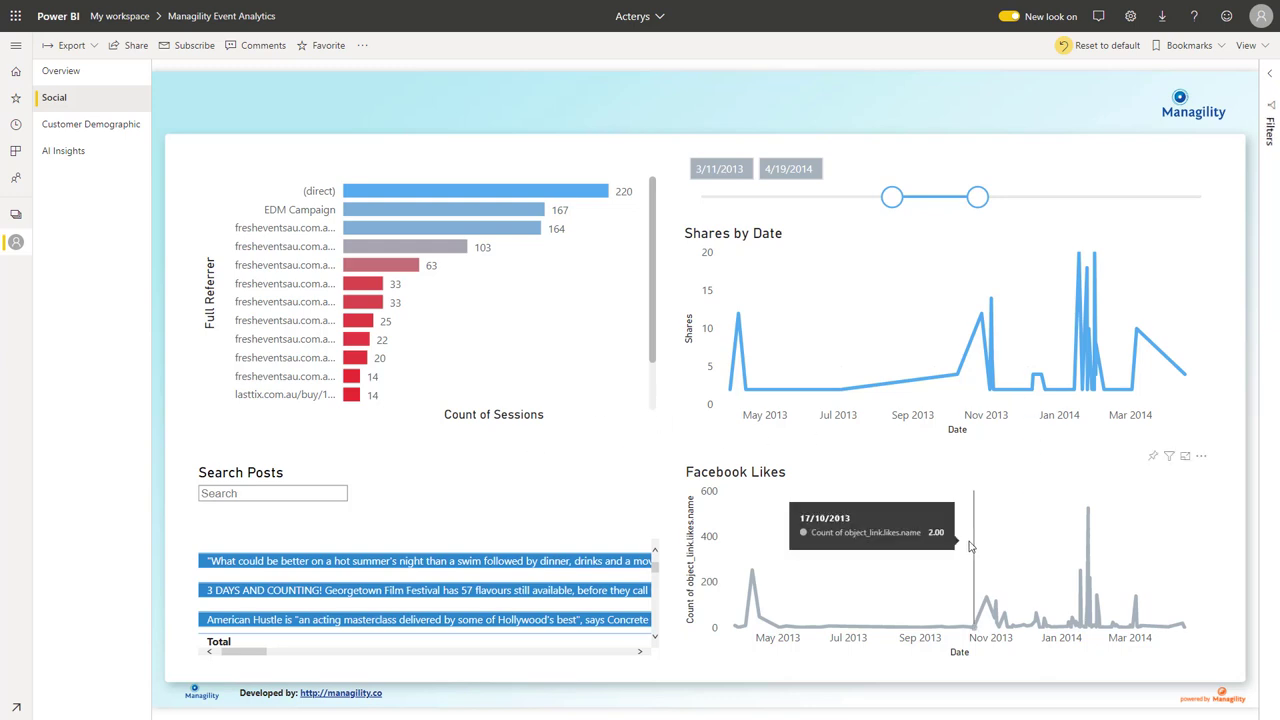
left_click(280, 491)
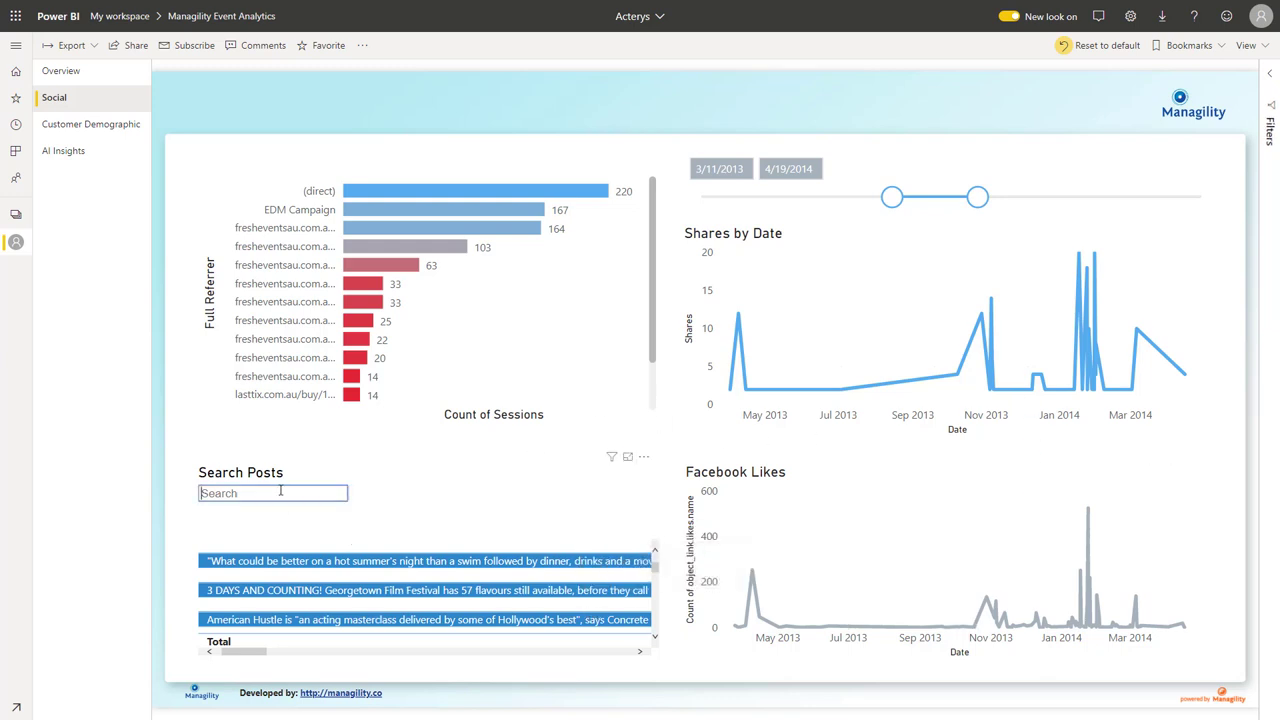
type("bea")
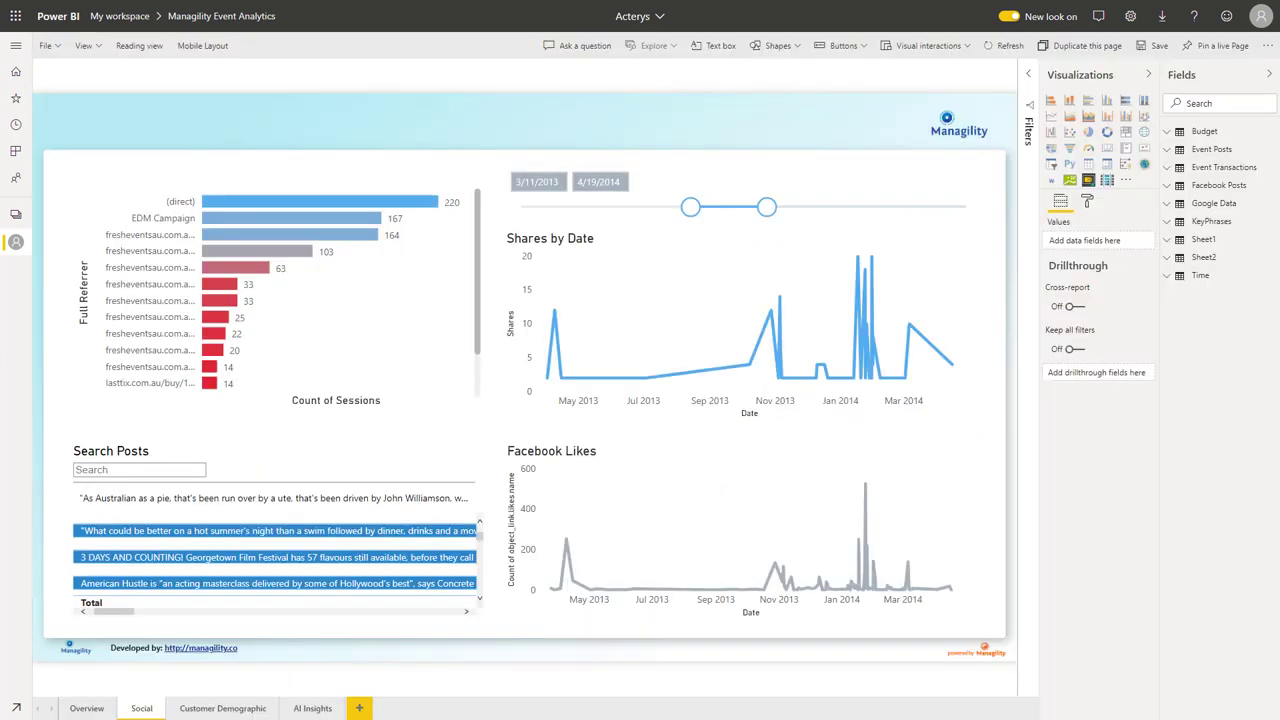
Filter Social to the Beach Cam post via a 'be' search, clear it, then open Customer Demographic.
left_click(145, 469)
type("beach")
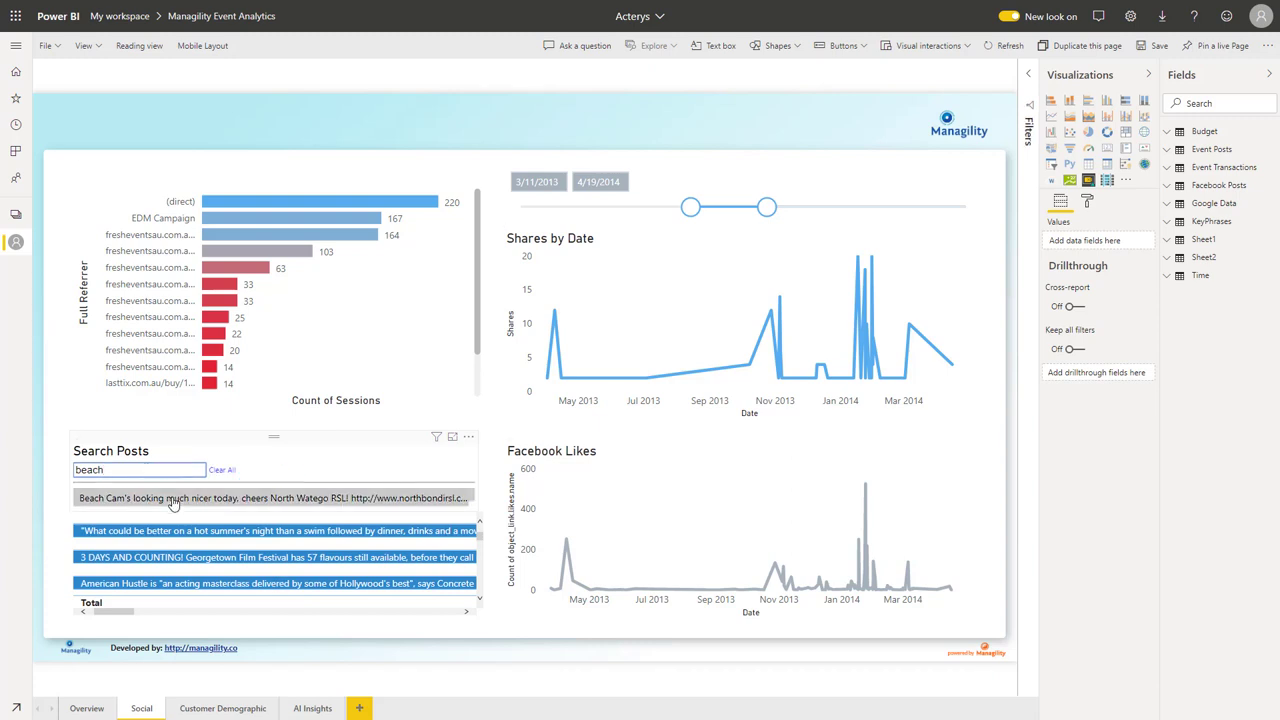
left_click(172, 500)
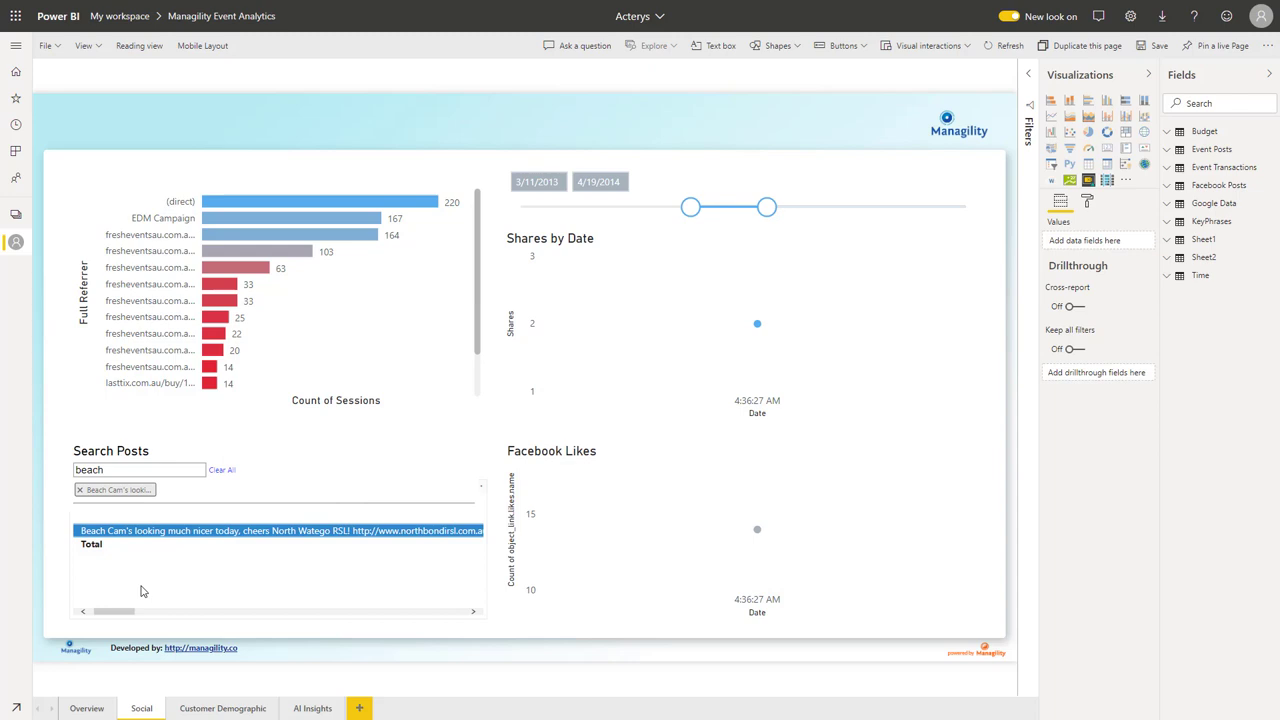
left_click(80, 490)
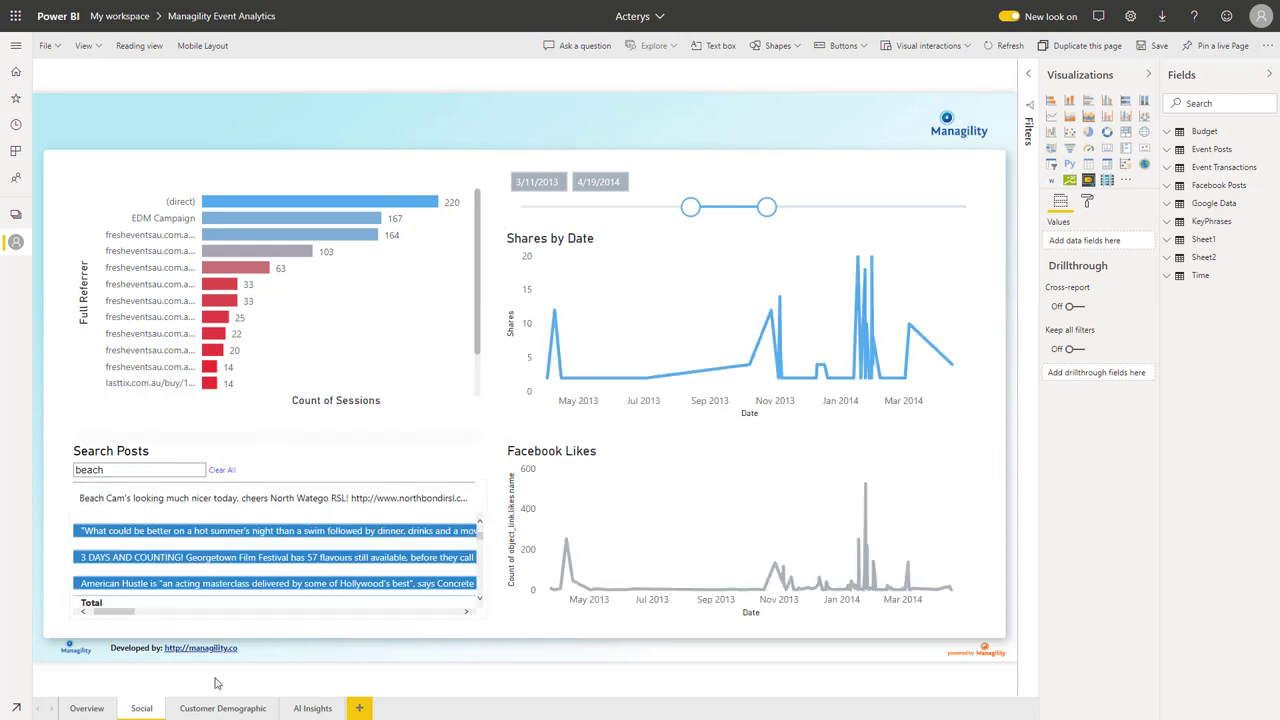
left_click(220, 708)
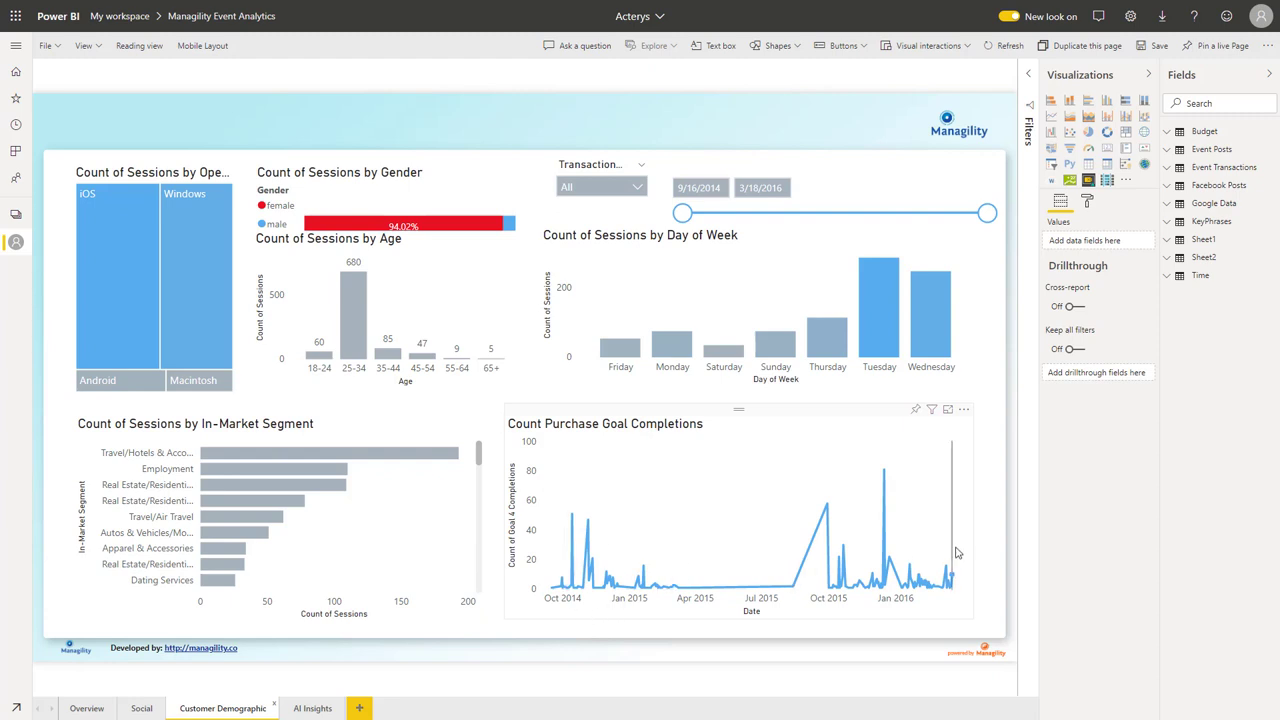
Expand the Event Transactions table in the Fields pane and browse its fields.
mouse_move(956, 552)
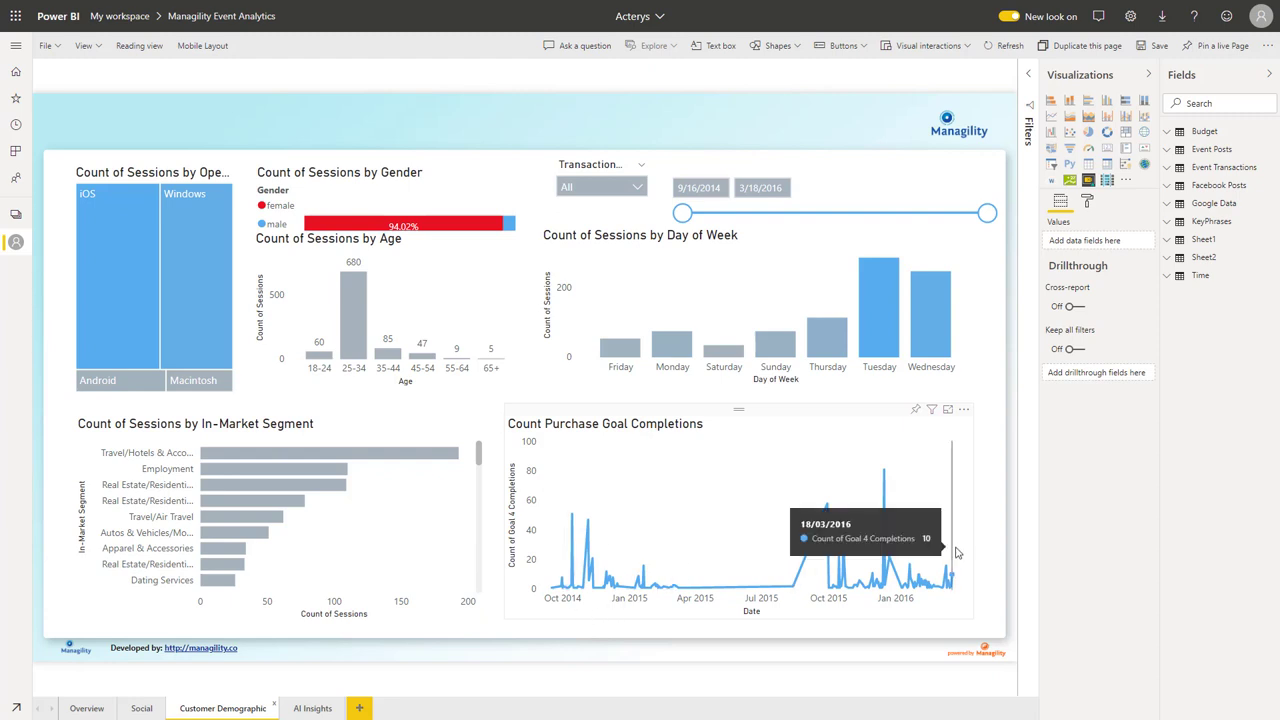
left_click(1167, 172)
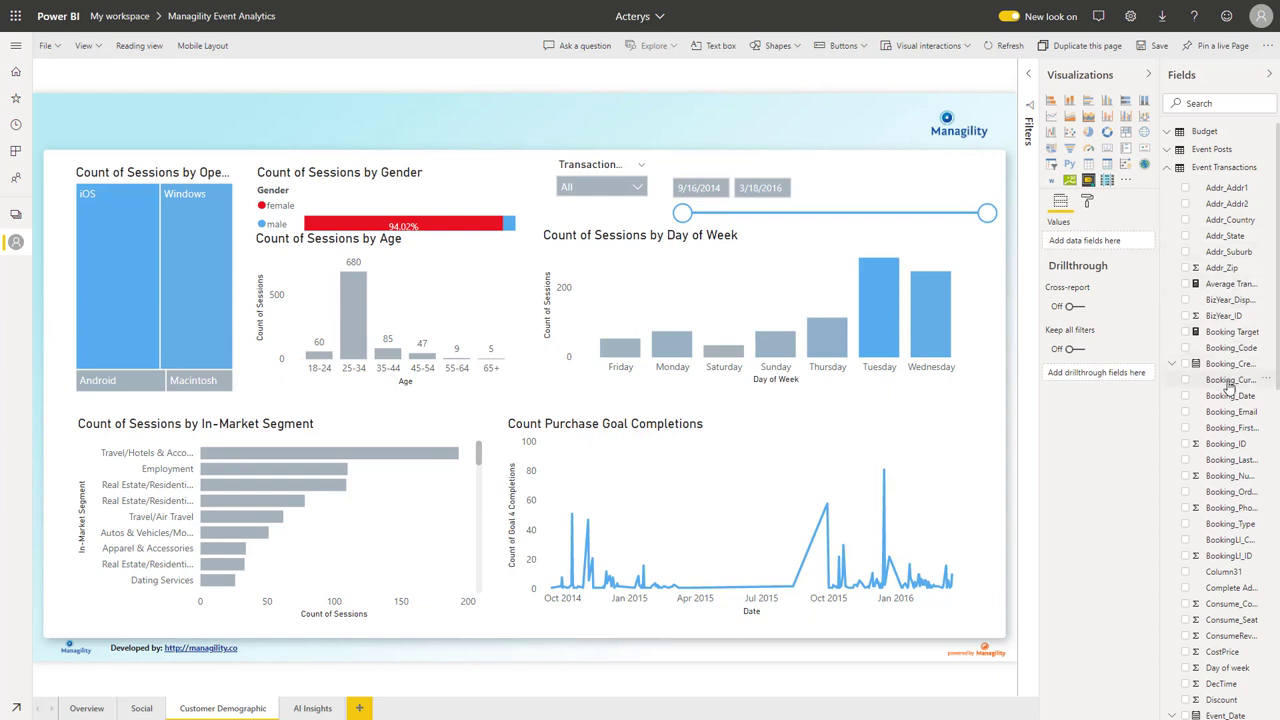
scroll(1226, 395, "down", 3)
scroll(1226, 398, "down", 1)
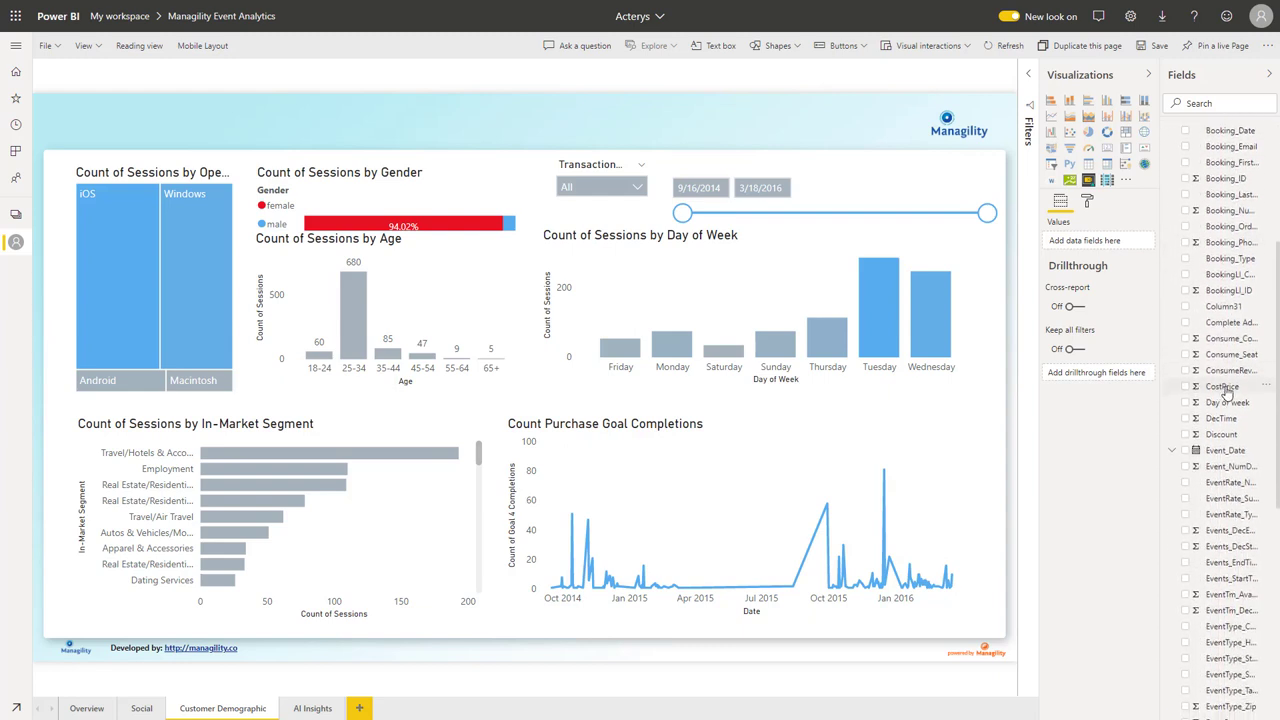
scroll(1228, 395, "down", 1)
scroll(1228, 395, "down", 5)
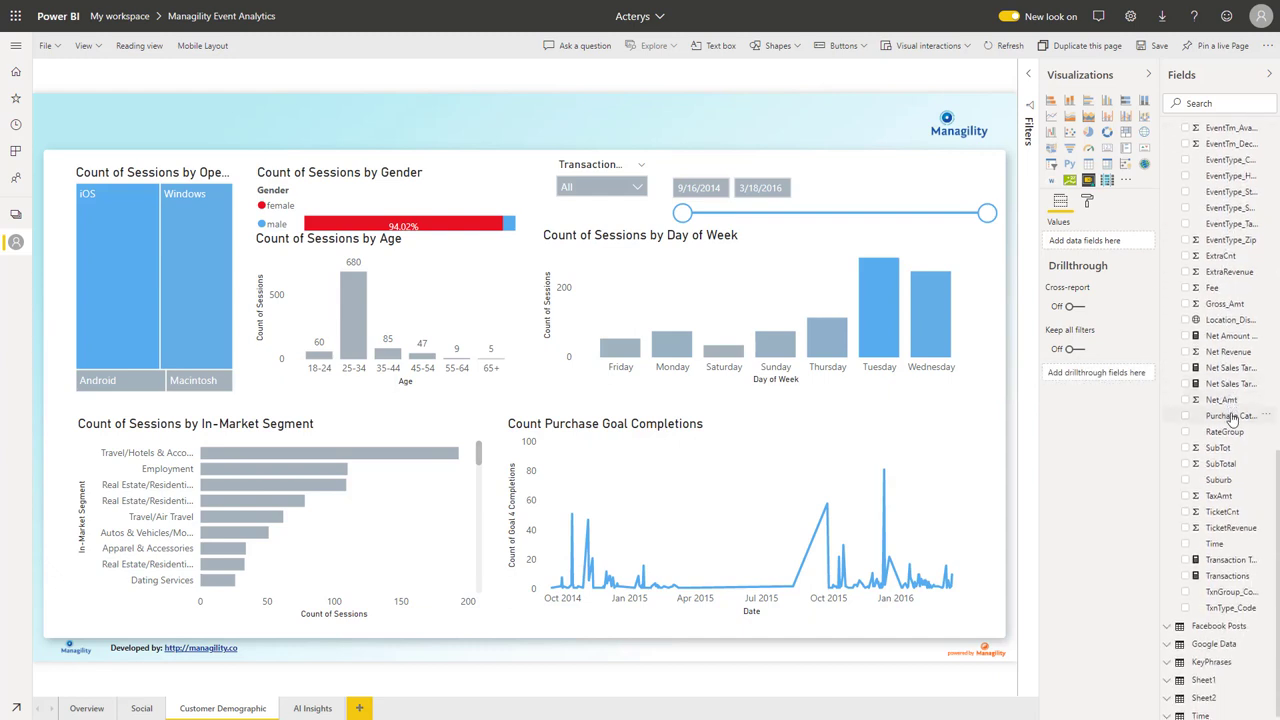
Add Full Referrer from a 'referr' field search to the chart's Legend, then search fields for 'tran'.
left_click(1220, 104)
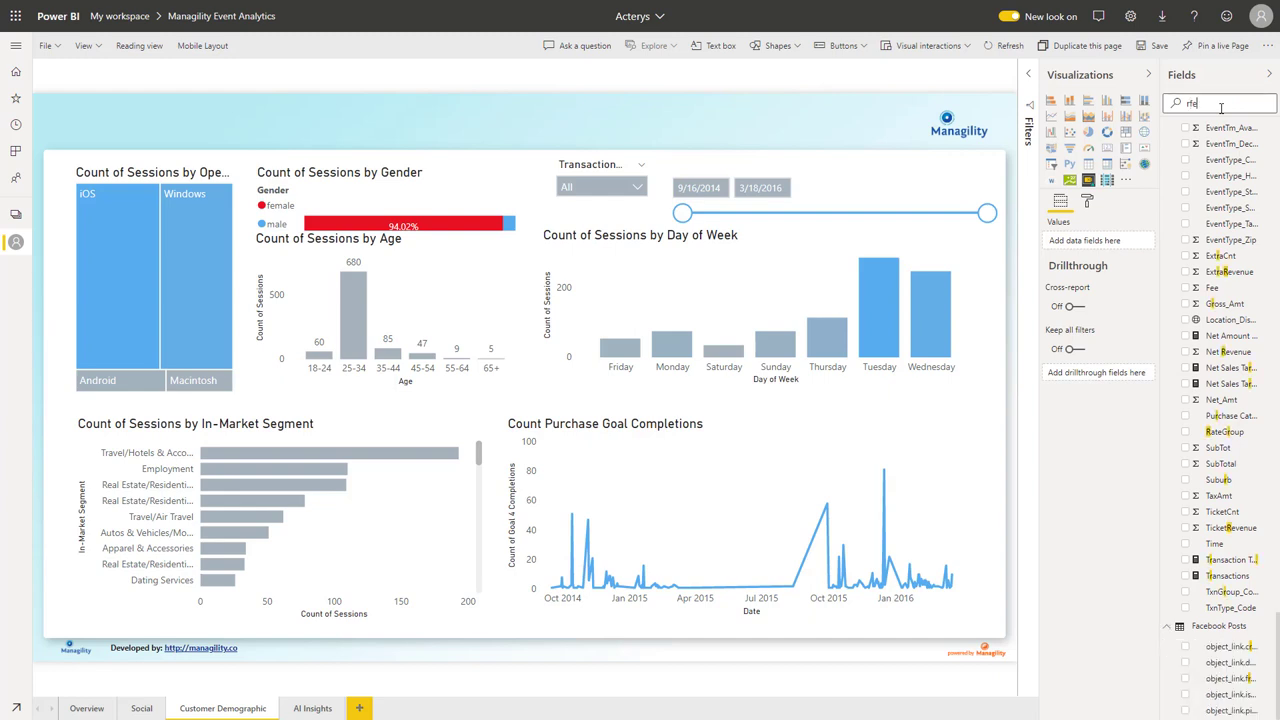
type("referr")
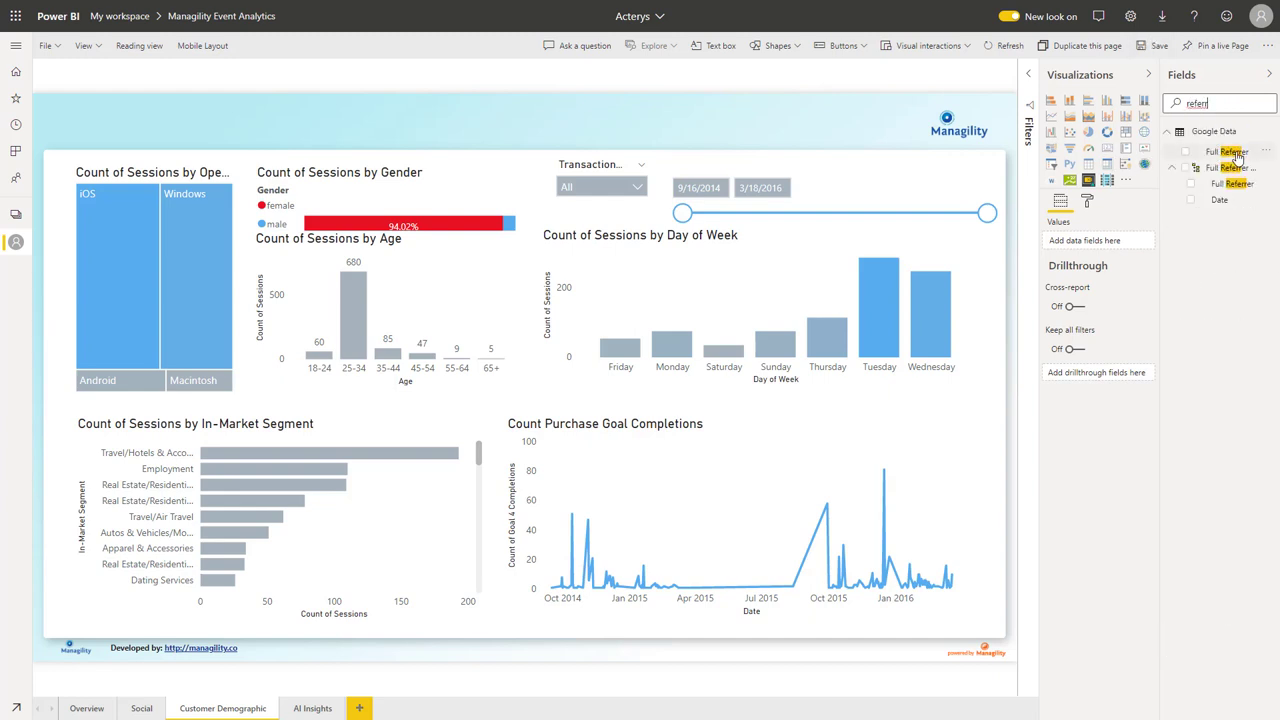
left_click_drag(1237, 155, 738, 498)
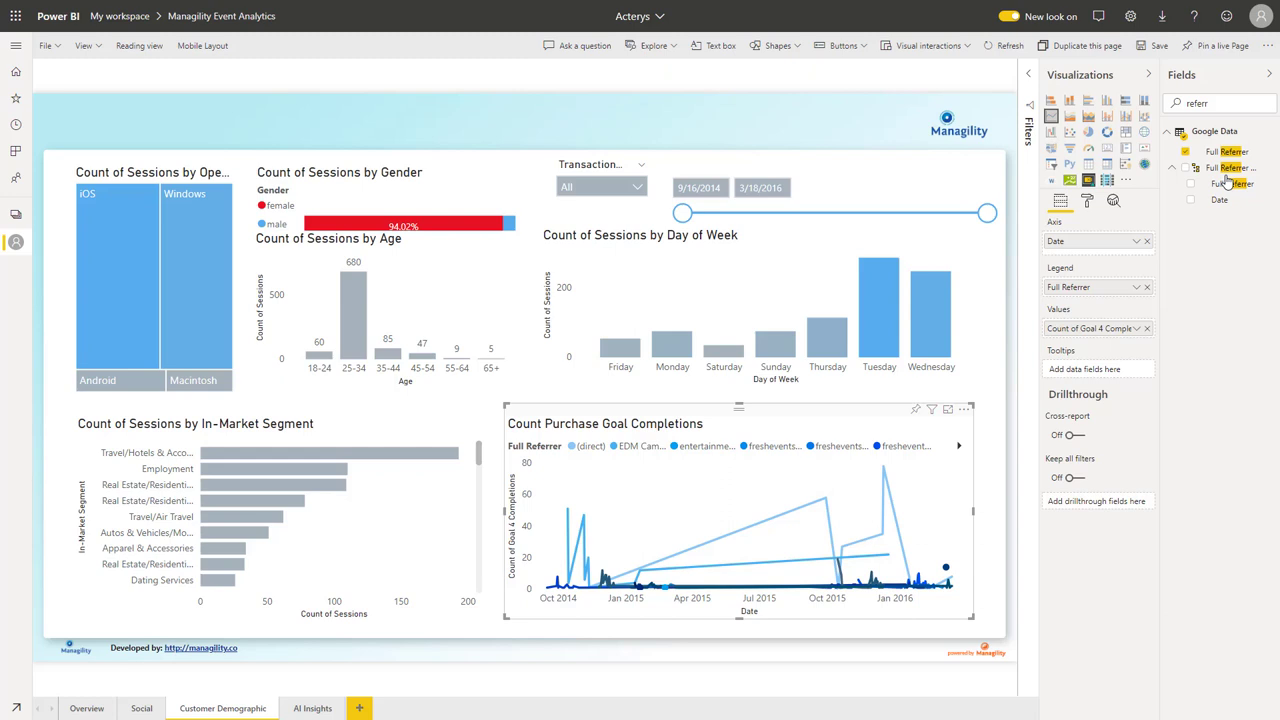
double_click(1205, 103)
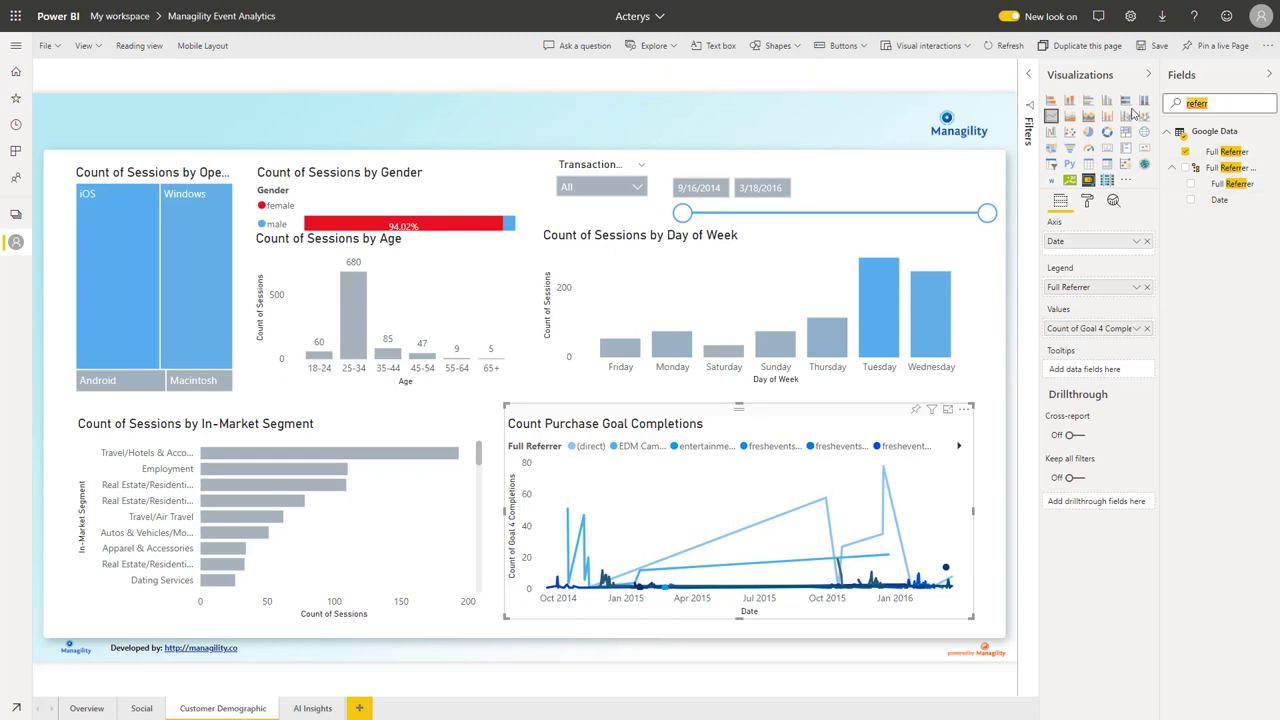
type("trans")
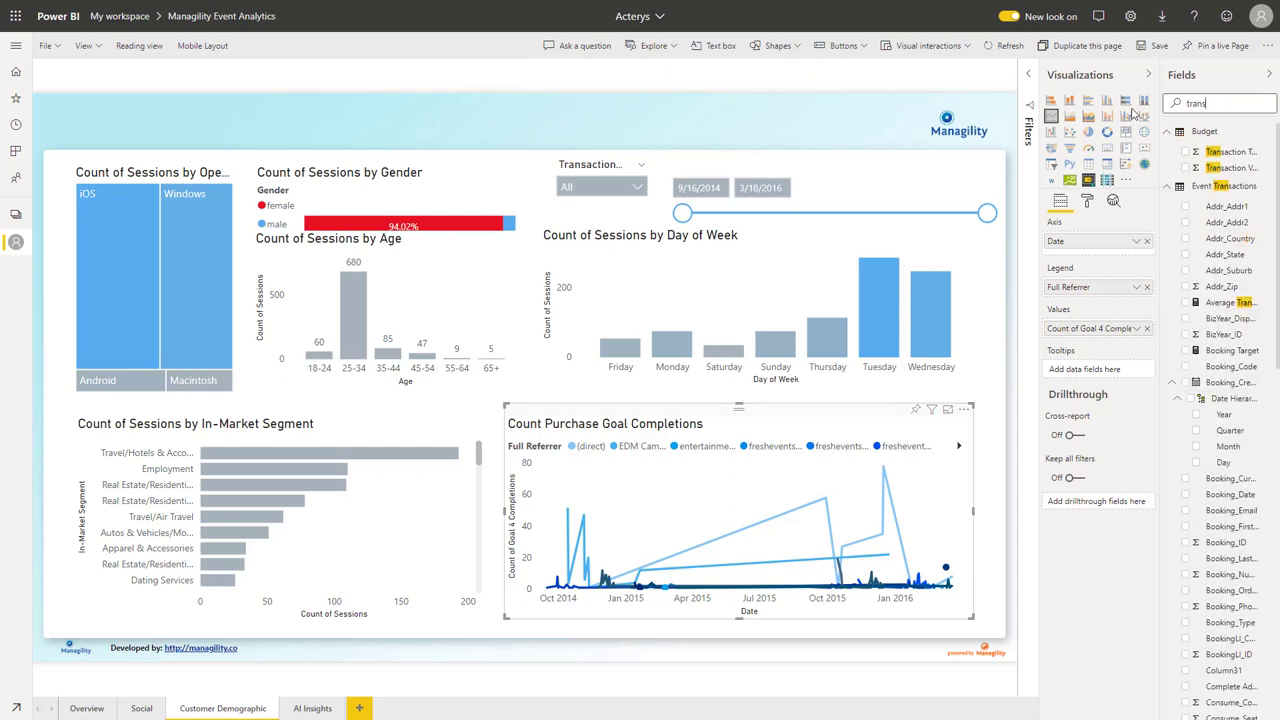
Replace Full Referrer with Transaction Value in the Legend, giving High, Low and Medium lines.
left_click(1147, 287)
left_click_drag(1232, 447, 1130, 292)
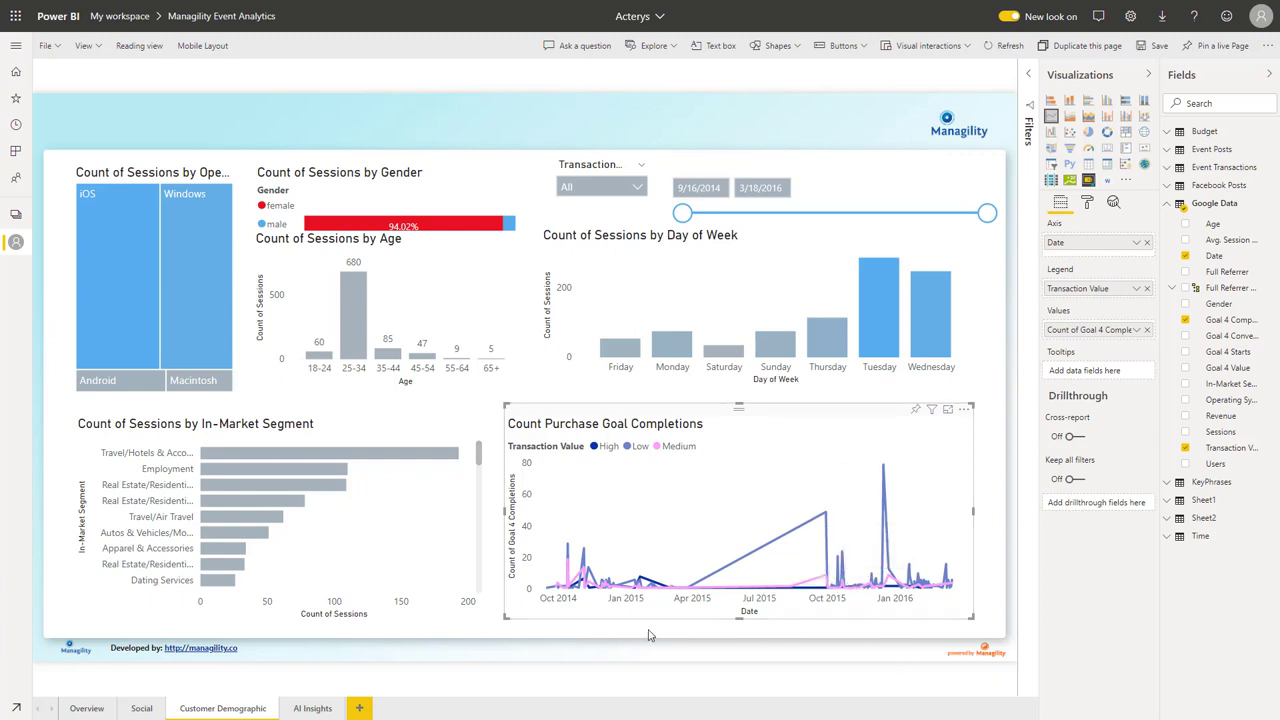
On AI Insights, review Key influencers for High purchase category, then switch to Top segments.
left_click(314, 708)
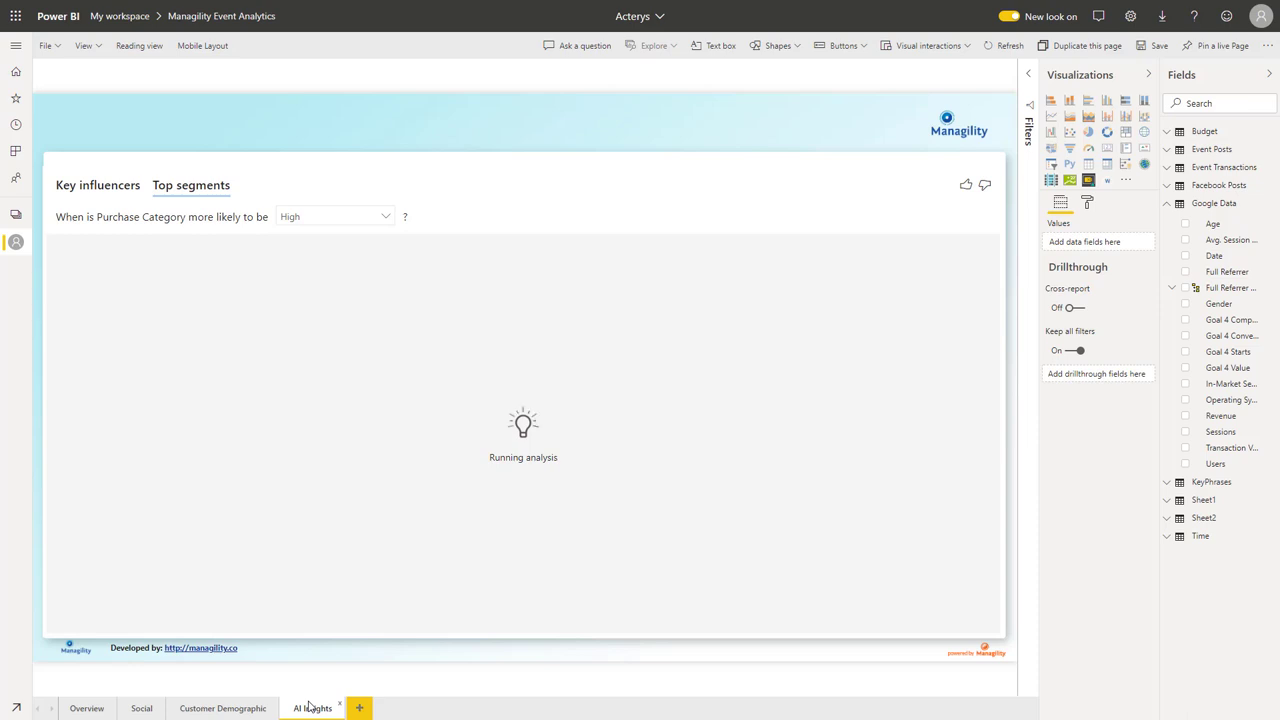
left_click(125, 186)
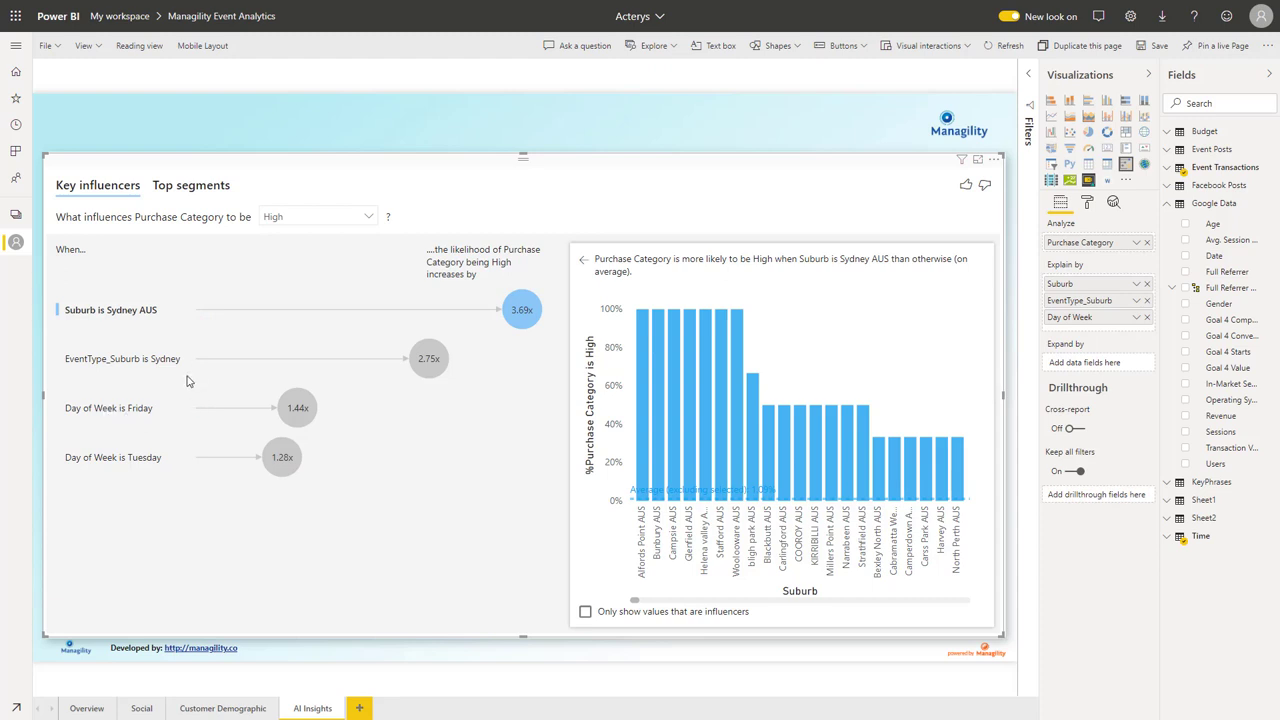
left_click(205, 188)
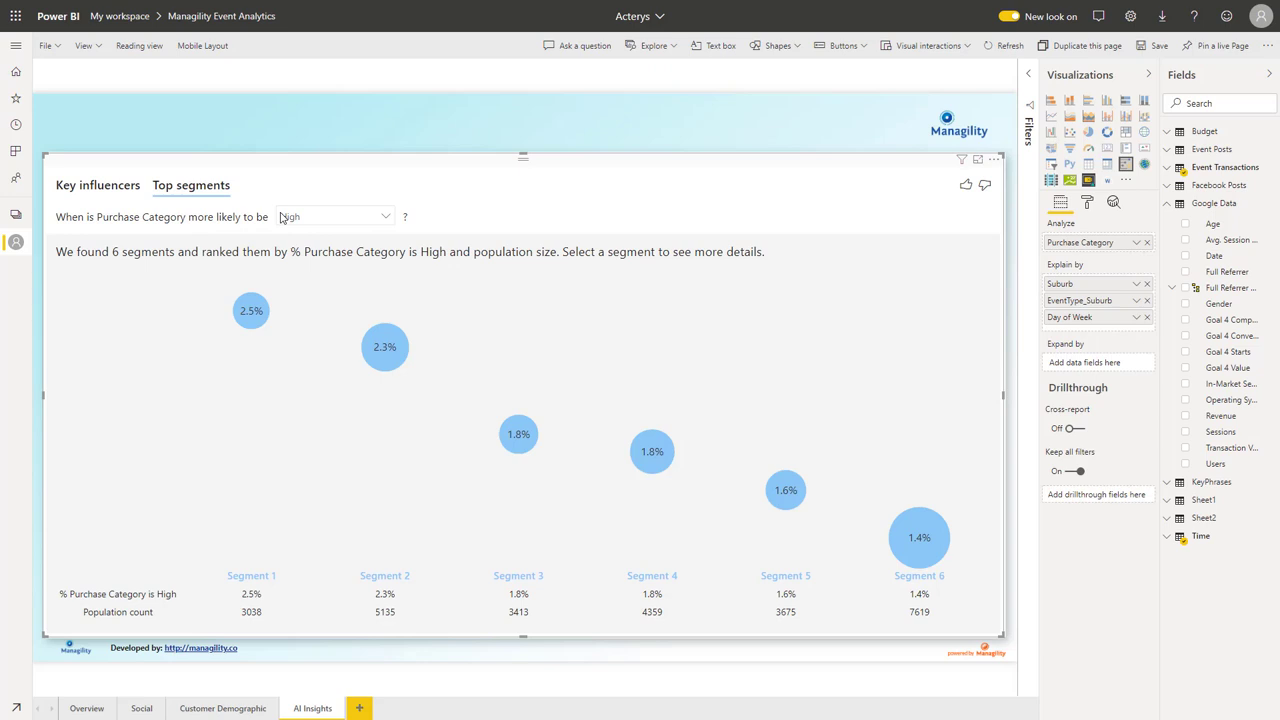
Select the Segment 1 bubble to see its 2.5% High rate across 3,038 data points.
left_click(253, 323)
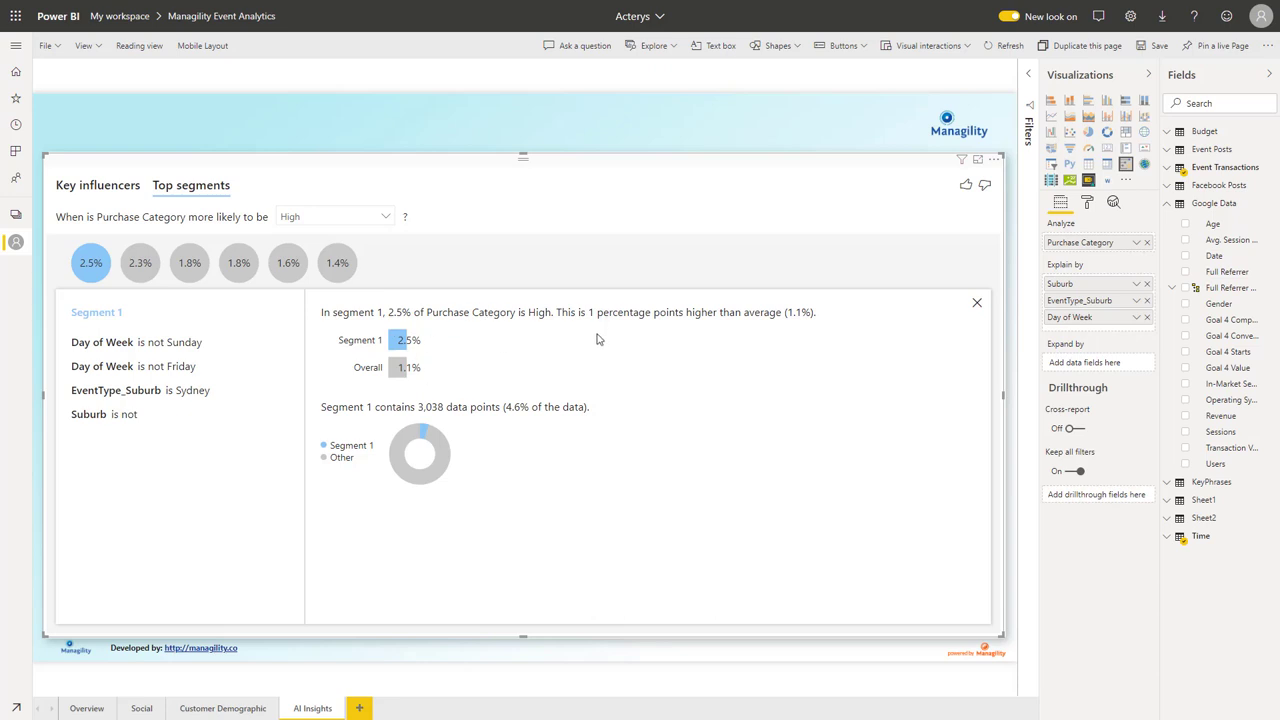
Select the 2.3% bubble to view Segment 2: Friday events in Sydney, 5,135 data points.
left_click(139, 266)
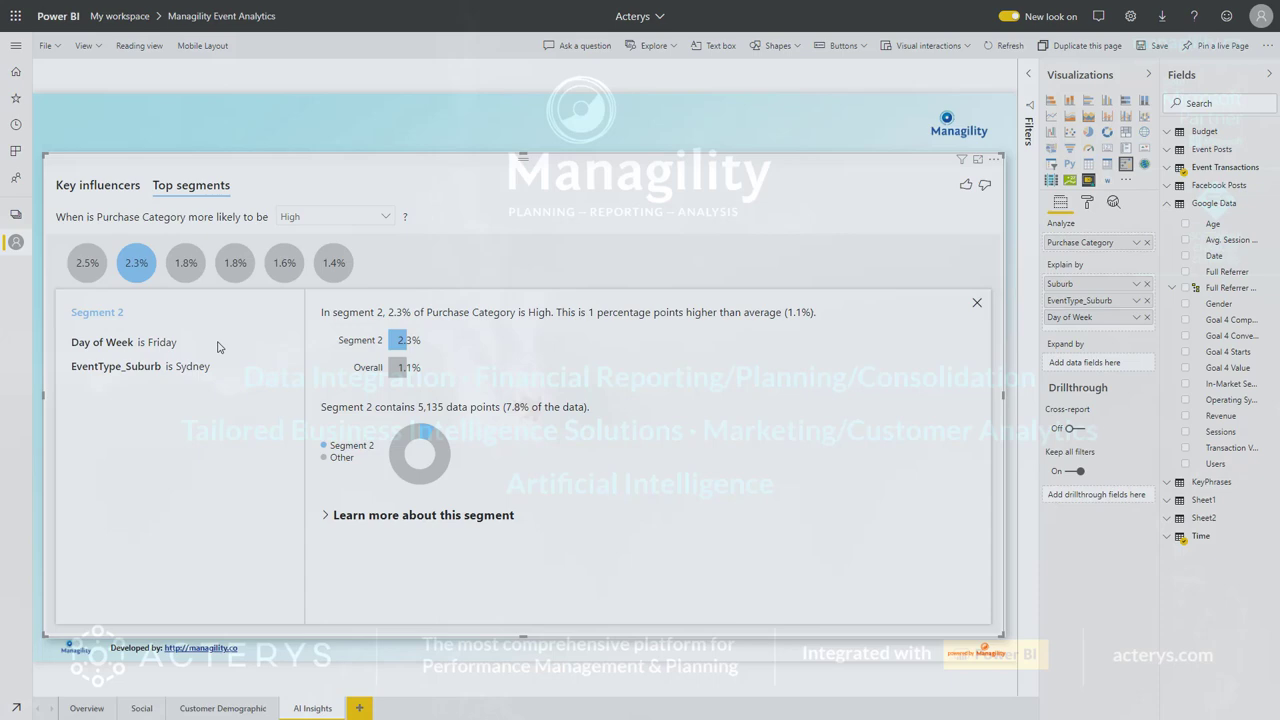